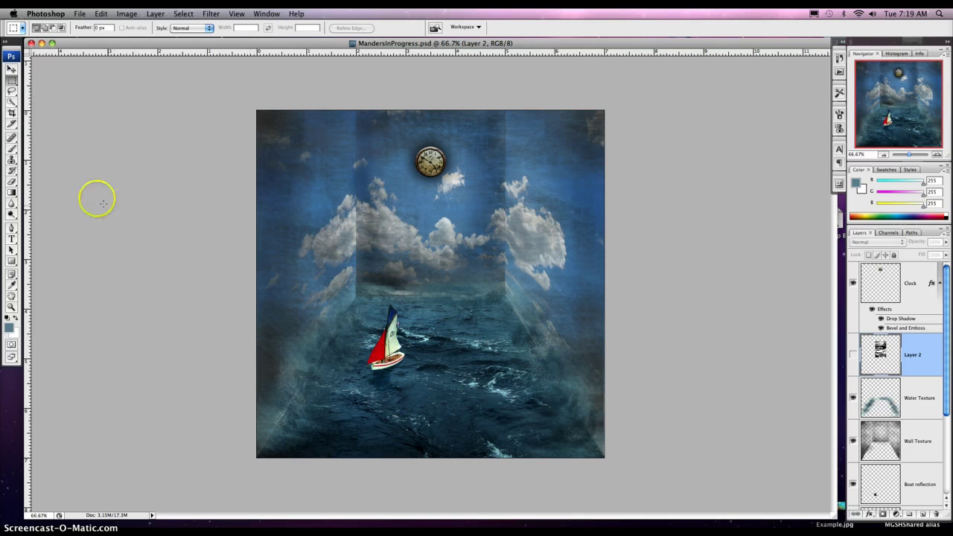
click(13, 151)
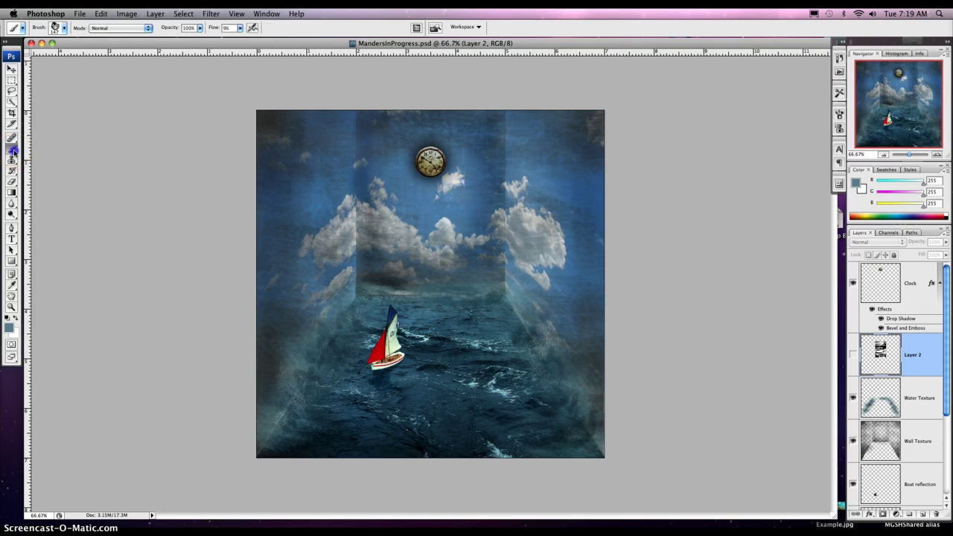
click(63, 27)
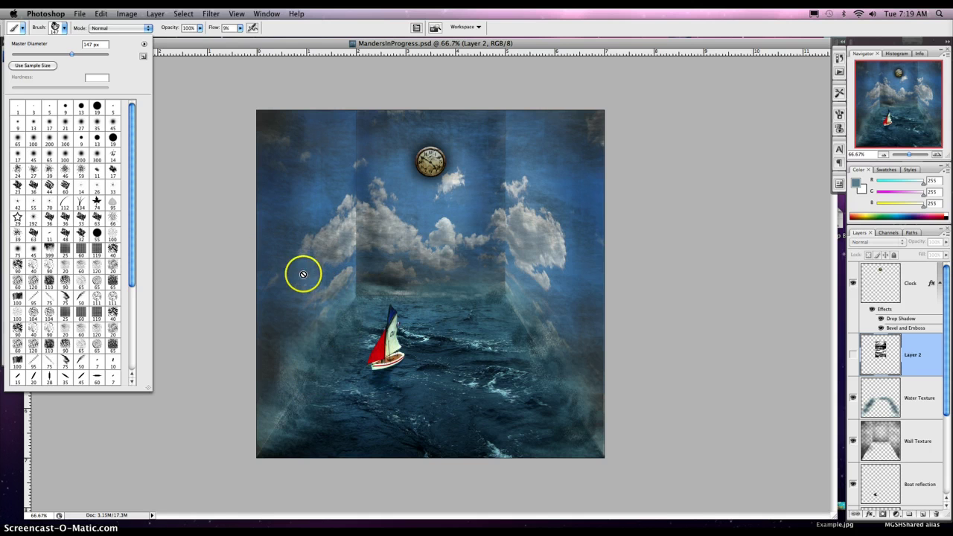
click(65, 28)
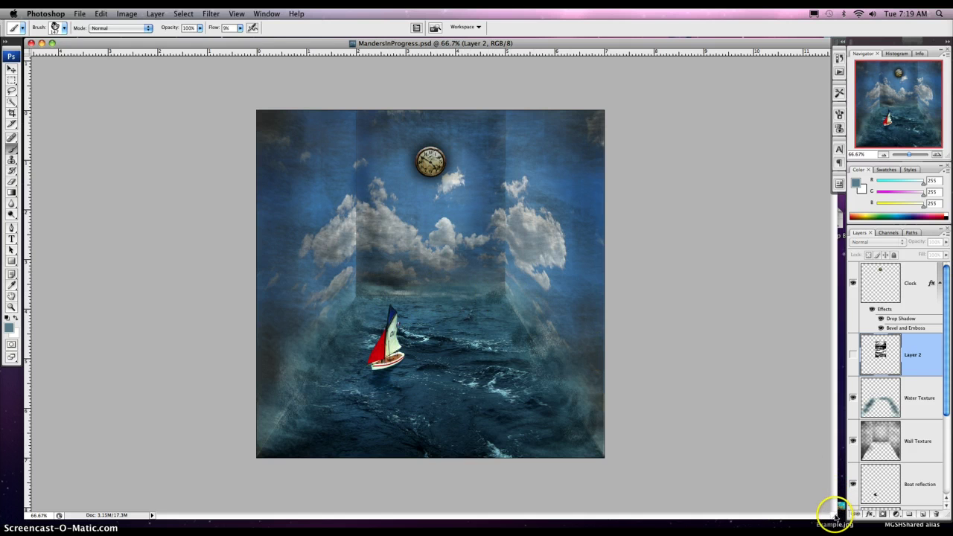
Step: Shrink the MandersInProgress.psd window, then find and open MandersWP2012.psd and place it alongside for comparison
drag(835, 515, 544, 503)
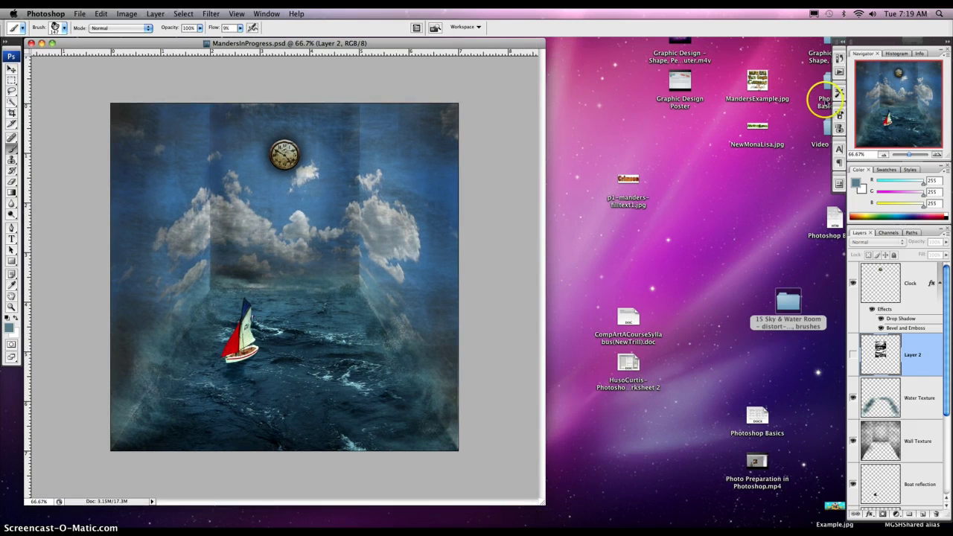
click(940, 13)
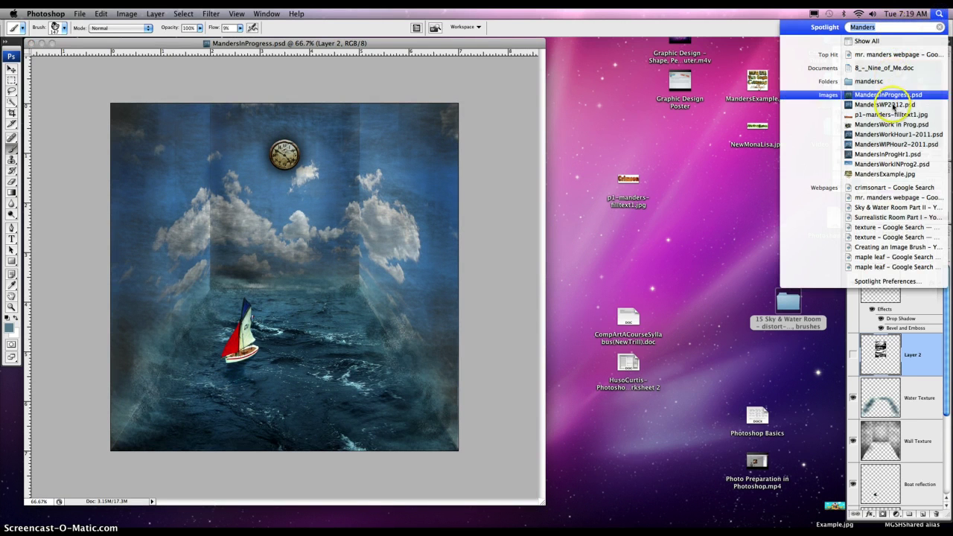
click(886, 104)
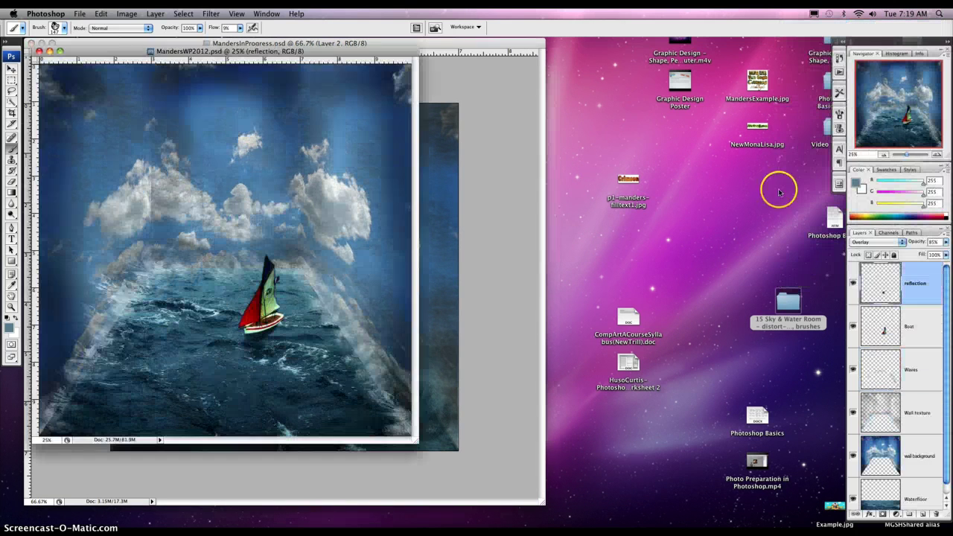
drag(257, 50, 536, 95)
drag(479, 97, 589, 77)
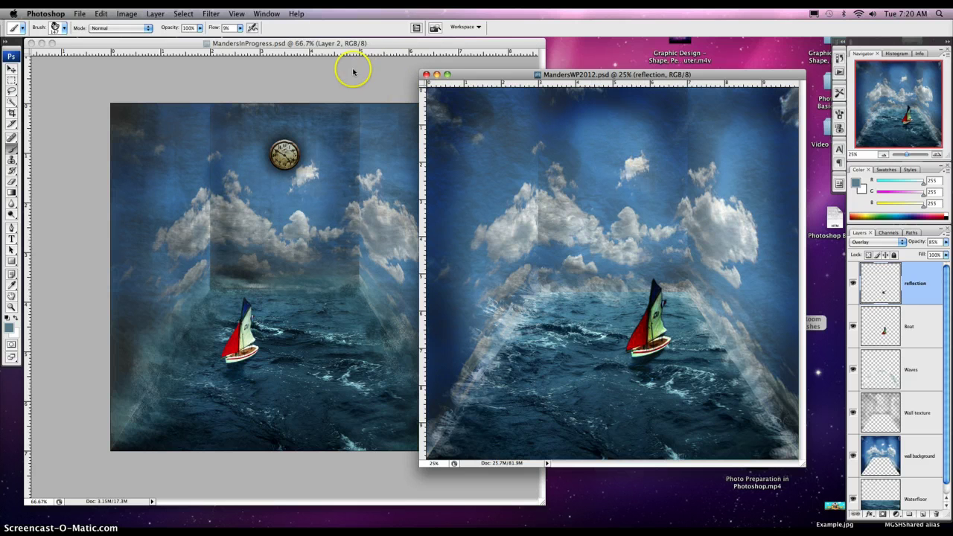
Step: Minimize MandersWP2012.psd and toggle the Clock layer off and back on in MandersInProgress.psd to examine its effect
click(437, 76)
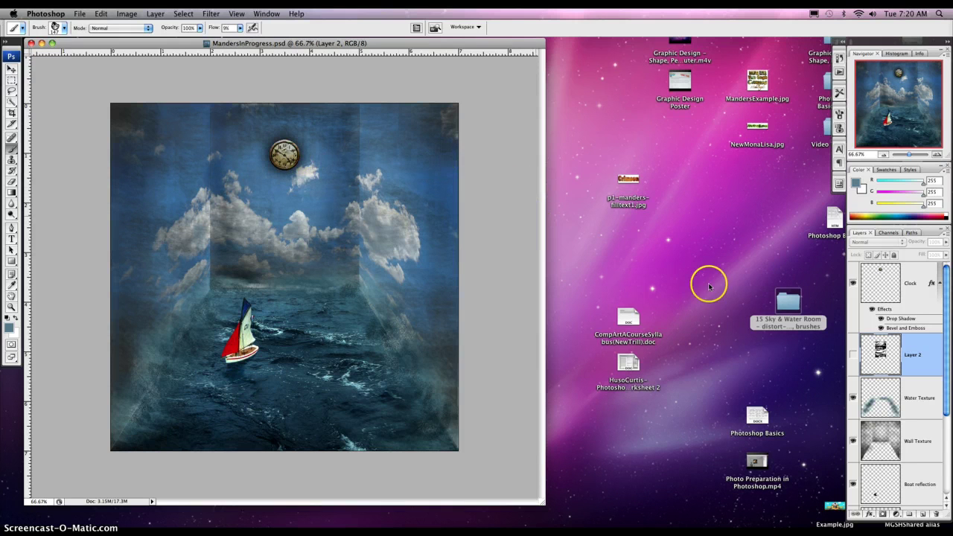
click(854, 283)
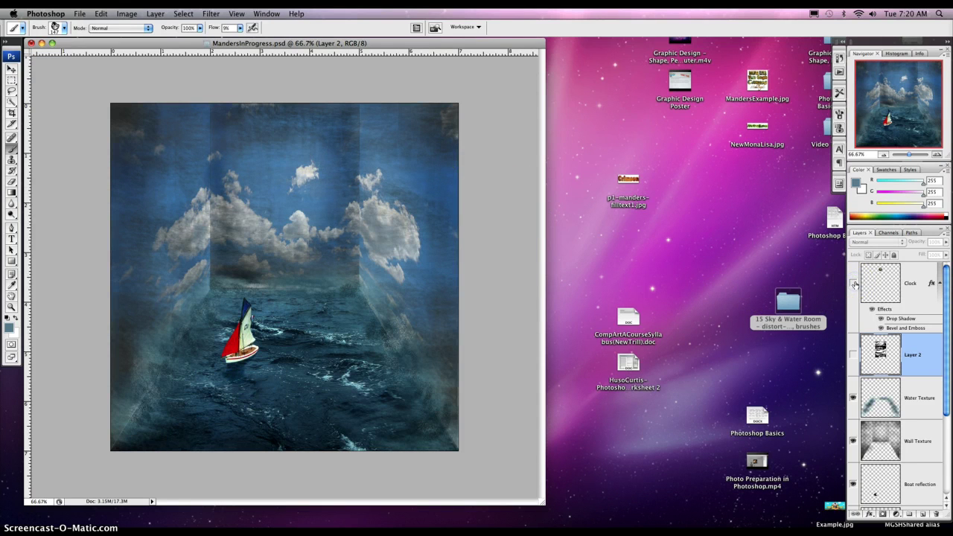
click(854, 283)
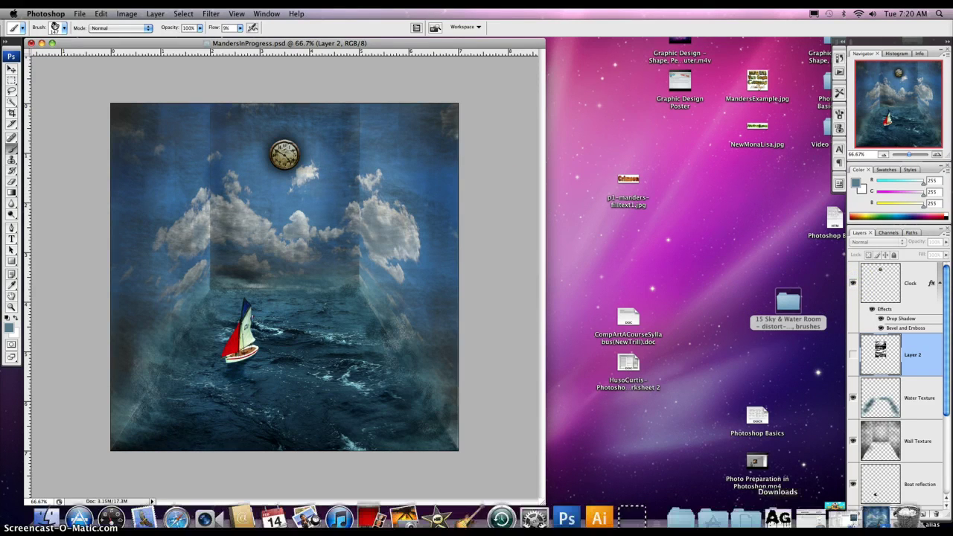
Step: Restore the MandersWP2012.psd window and enlarge it to fill most of the workspace
click(860, 507)
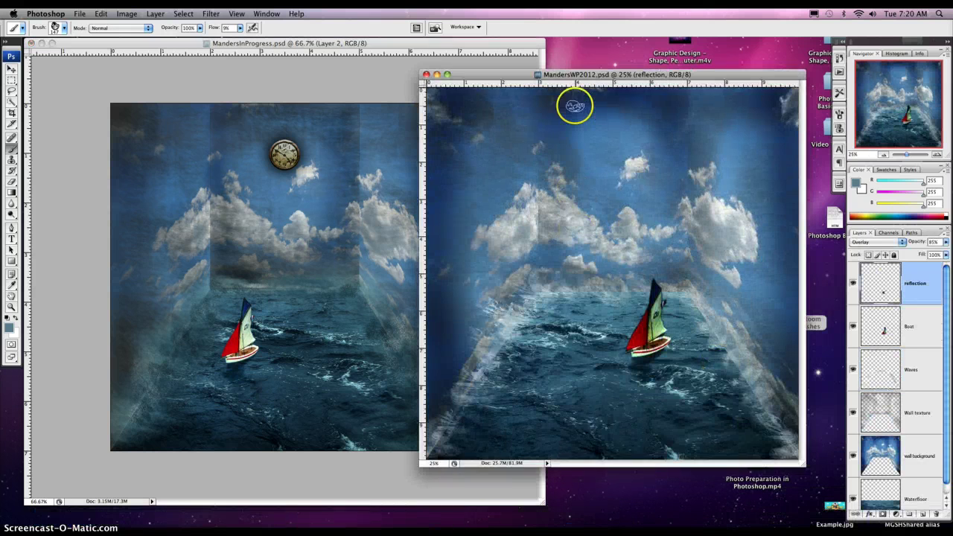
drag(570, 80, 286, 49)
drag(526, 442, 809, 511)
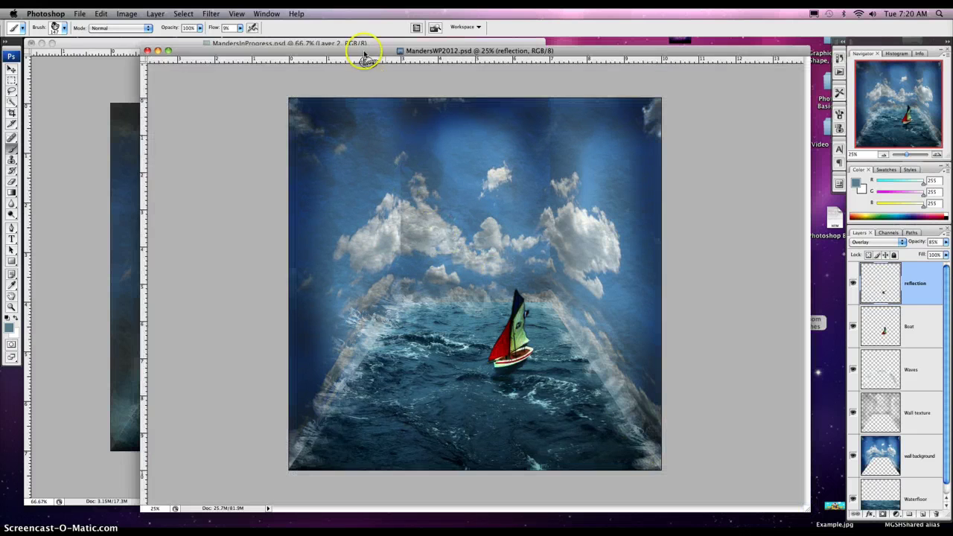
drag(365, 53, 280, 46)
drag(722, 491, 830, 522)
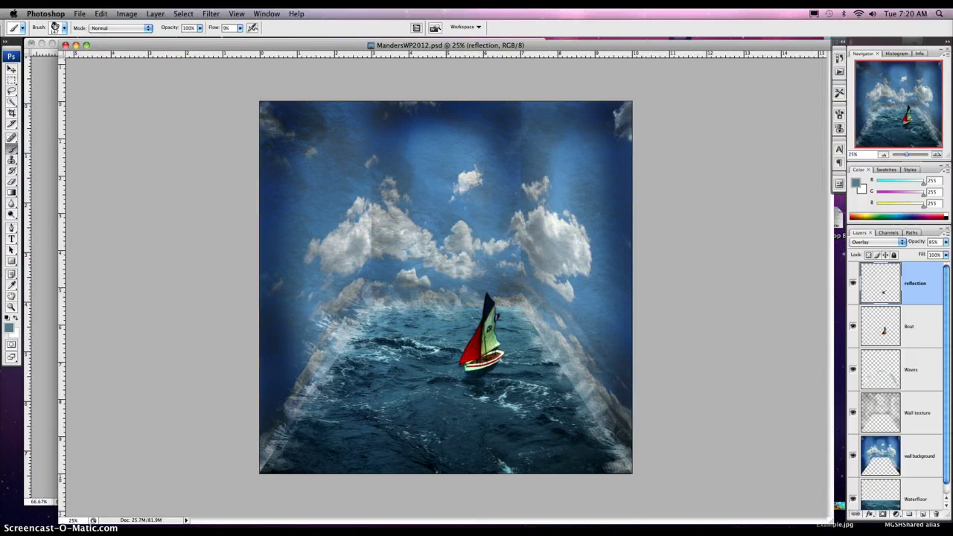
Step: Open clock.jpg from the Stock Photos folder and widen its window around the image
click(79, 13)
click(91, 35)
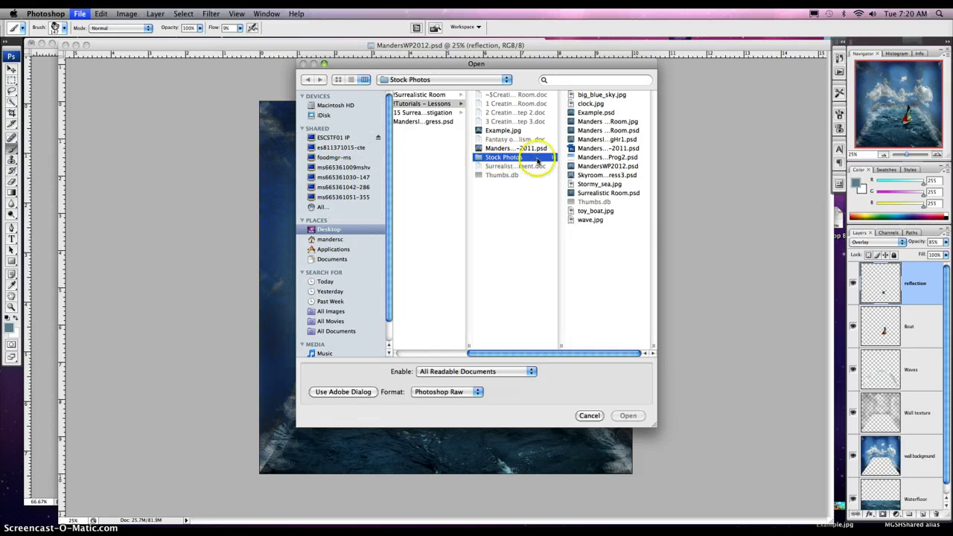
click(583, 105)
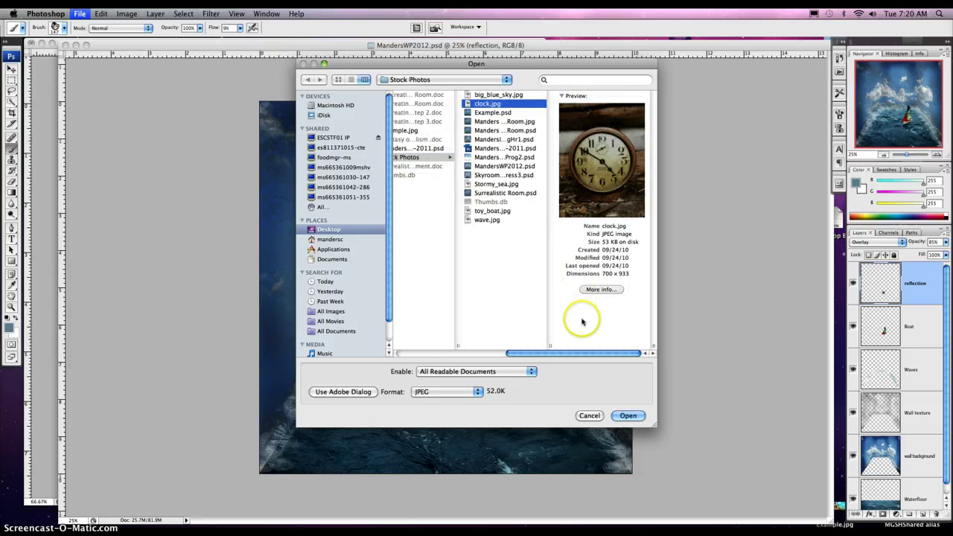
click(628, 416)
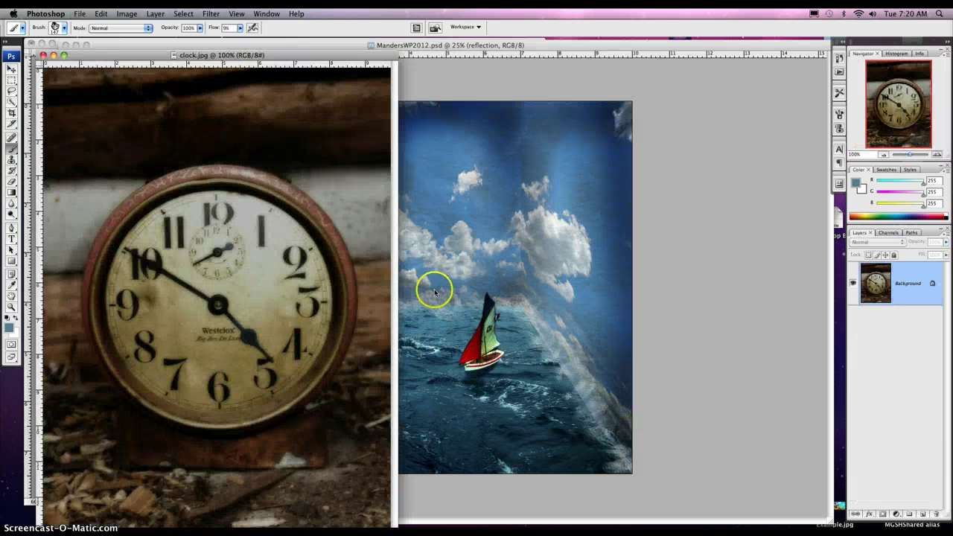
mouse_move(392, 525)
mouse_down()
mouse_move(511, 494)
mouse_move(726, 505)
mouse_up()
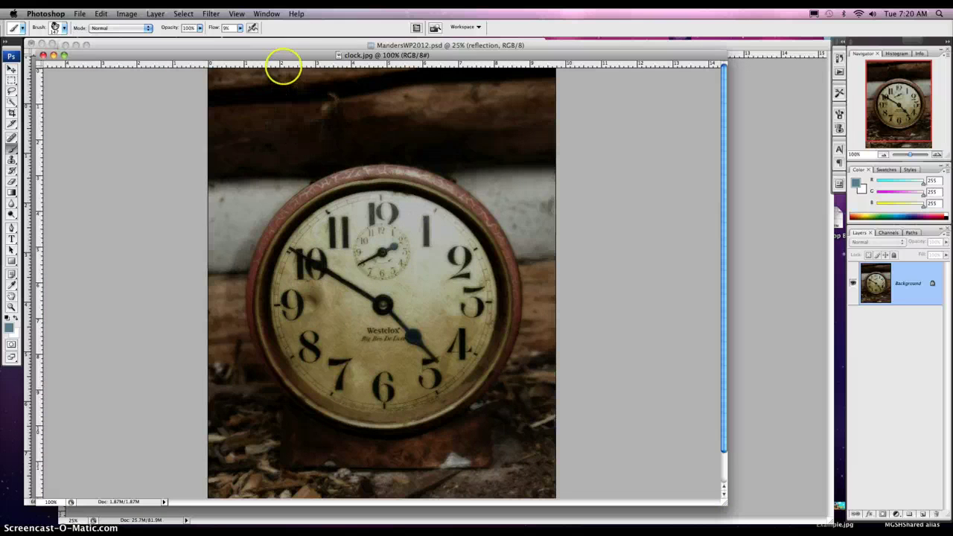
Step: Place a horizontal guide along the clock's top edge and a vertical guide along its left edge
click(239, 14)
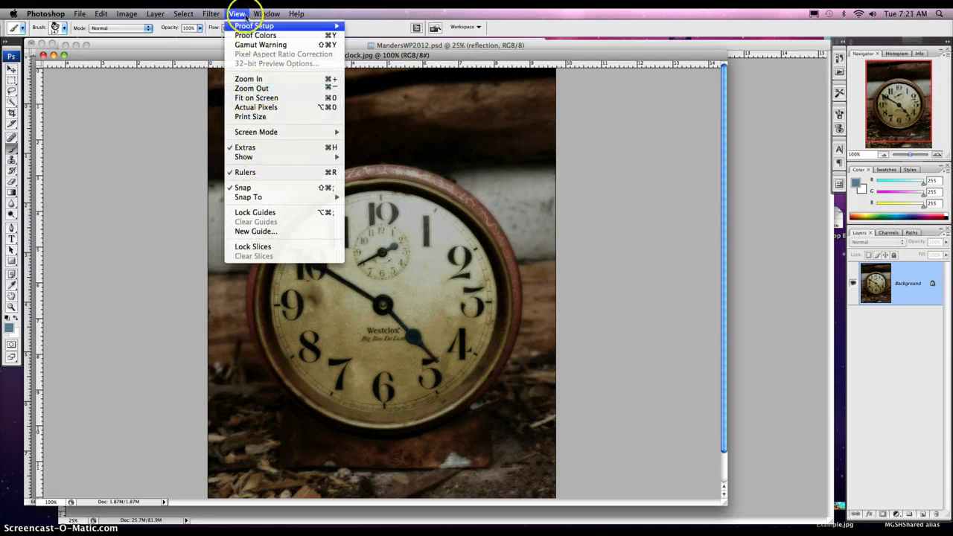
click(341, 70)
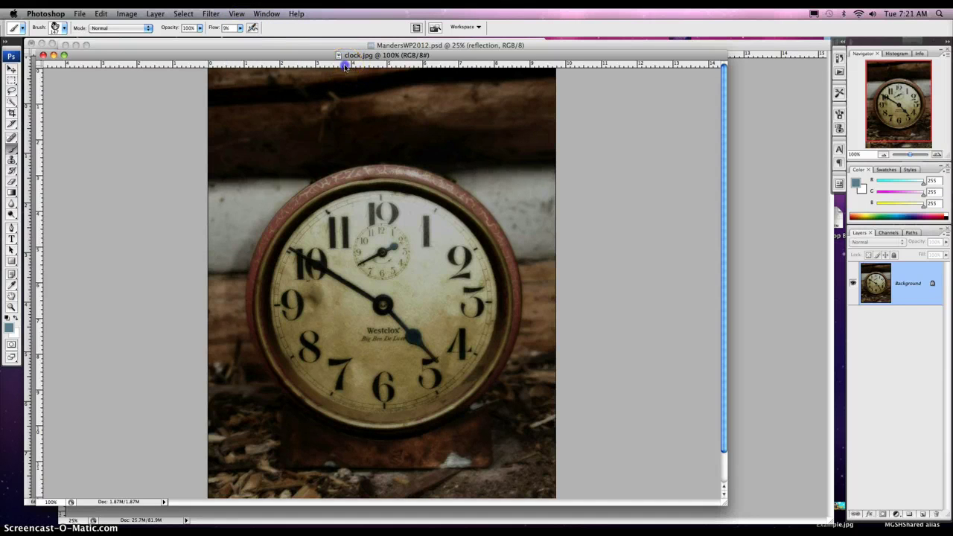
drag(345, 65, 349, 163)
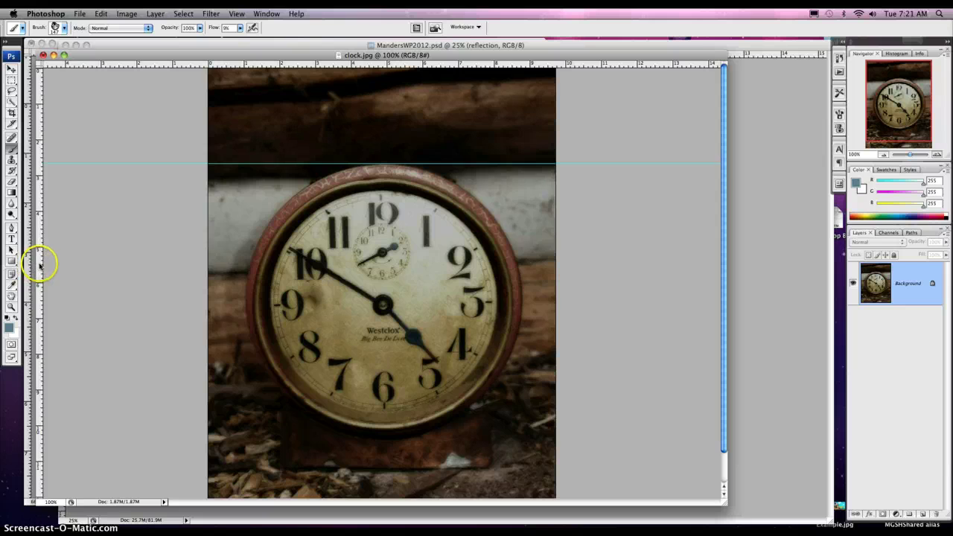
drag(39, 265, 244, 266)
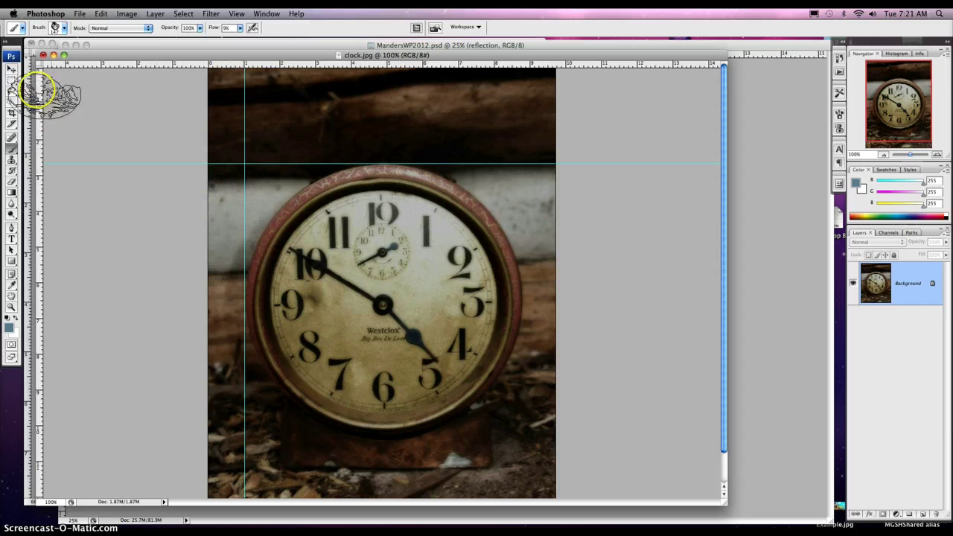
Step: Select the round clock with an elliptical marquee starting from the guides' intersection and feather the selection by 2 pixels
drag(11, 80, 48, 88)
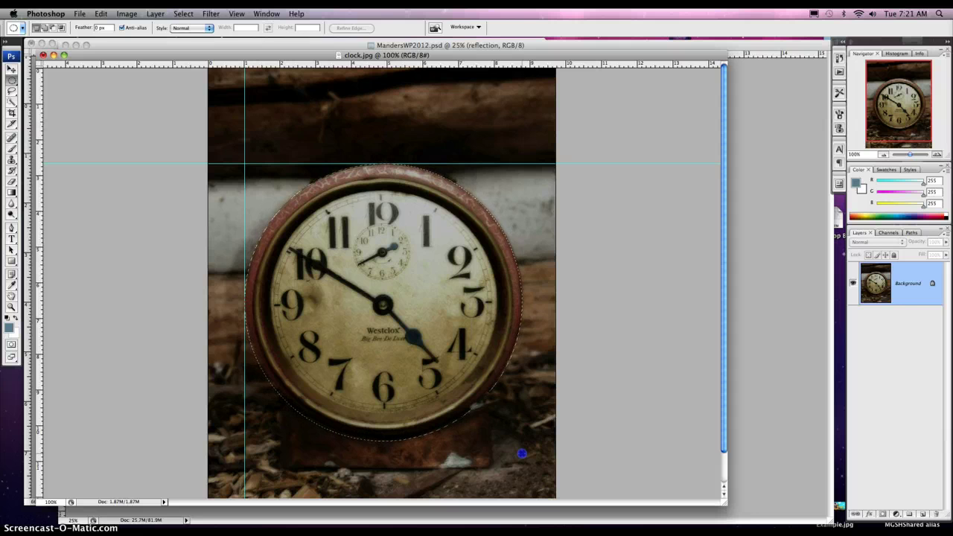
drag(522, 453, 516, 445)
click(184, 13)
mouse_move(238, 128)
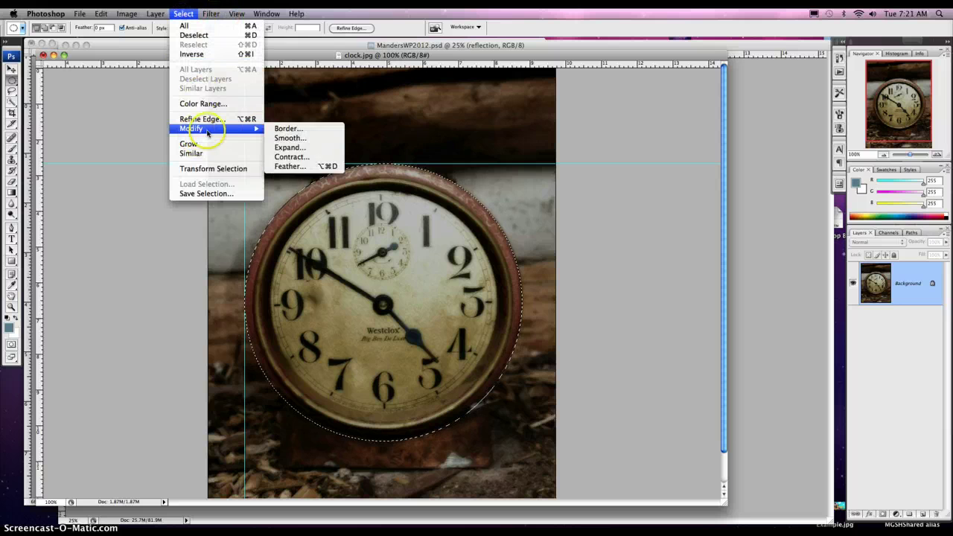
click(290, 167)
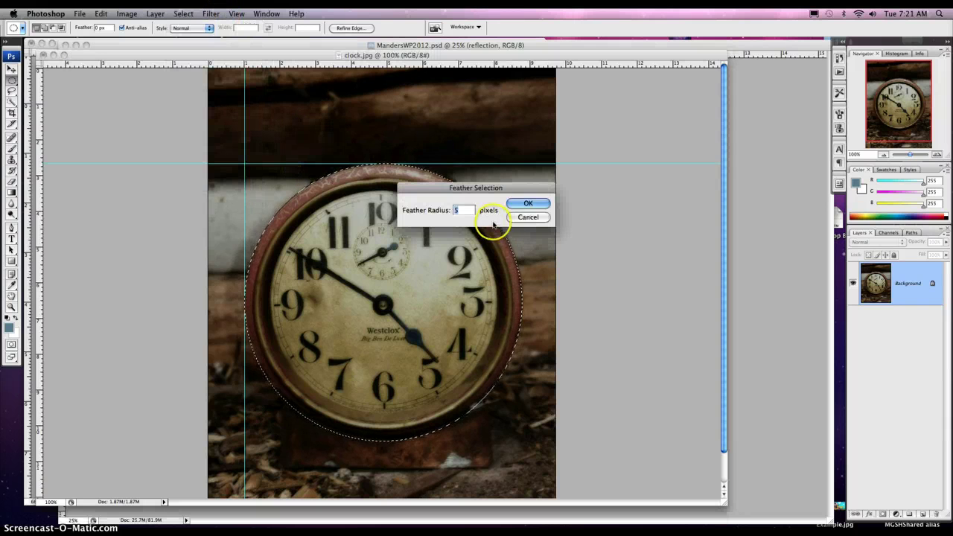
text(2)
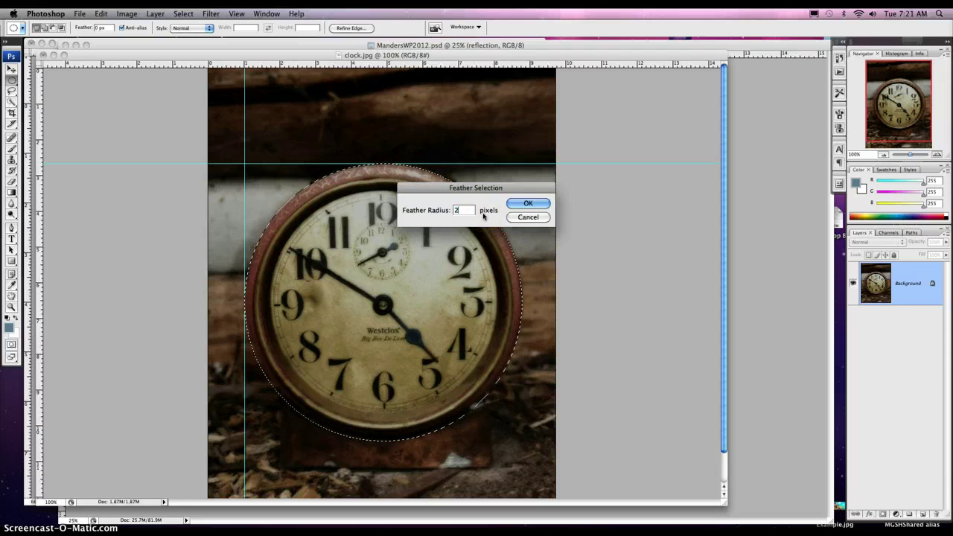
click(528, 204)
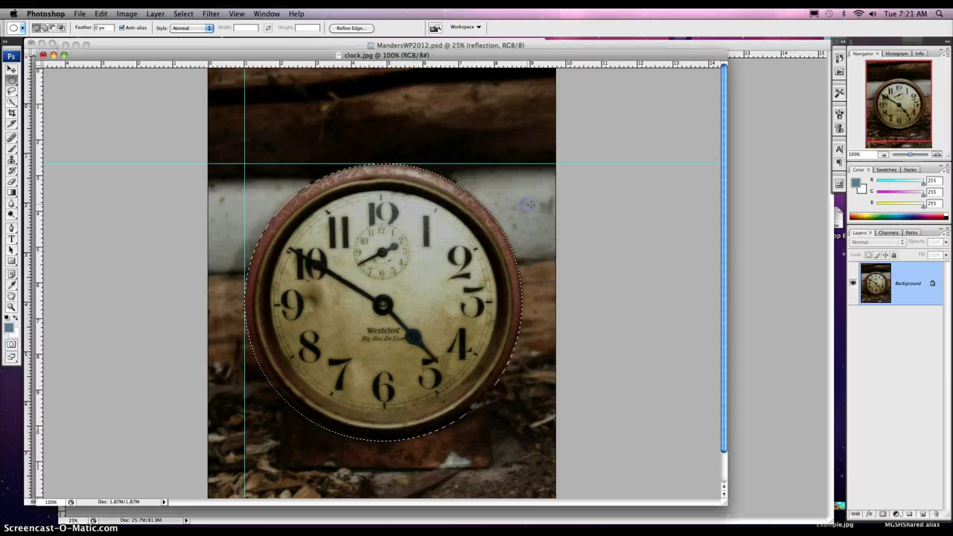
Step: Cut the selected clock out of clock.jpg and paste it into MandersWP2012.psd
key(BackSpace)
click(496, 187)
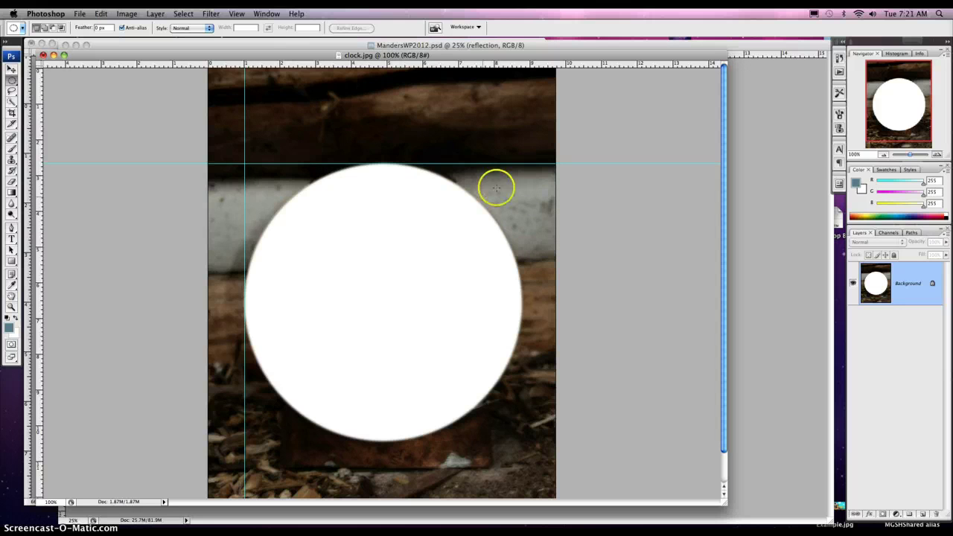
drag(426, 55, 428, 63)
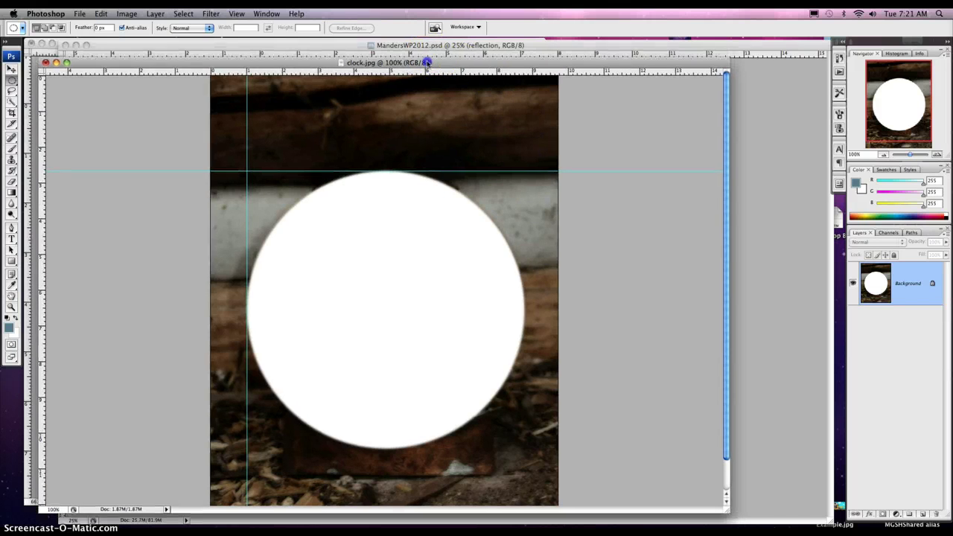
click(431, 45)
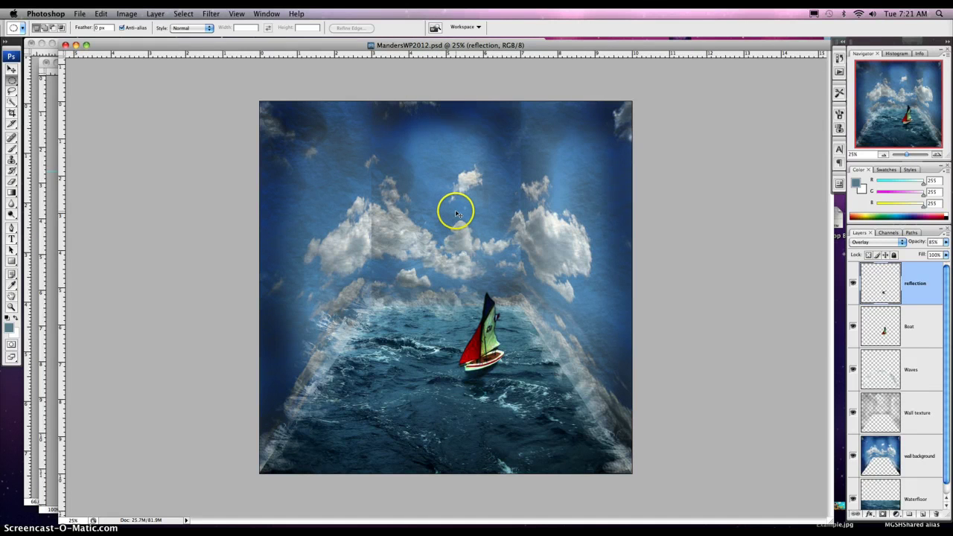
key(super+v)
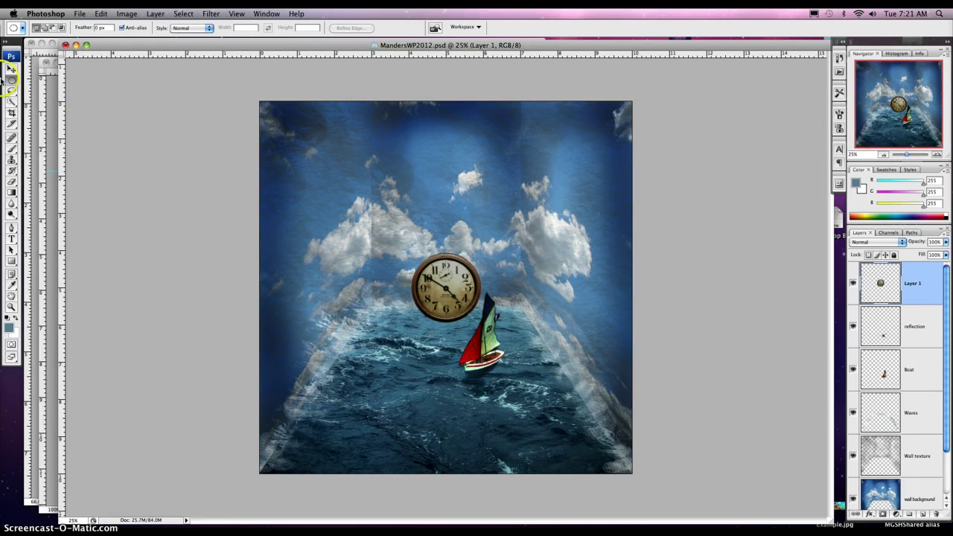
Step: Move the pasted clock up into the sky at the middle of the back wall and scale it proportionally to about 43.4%
click(11, 69)
drag(436, 281, 438, 159)
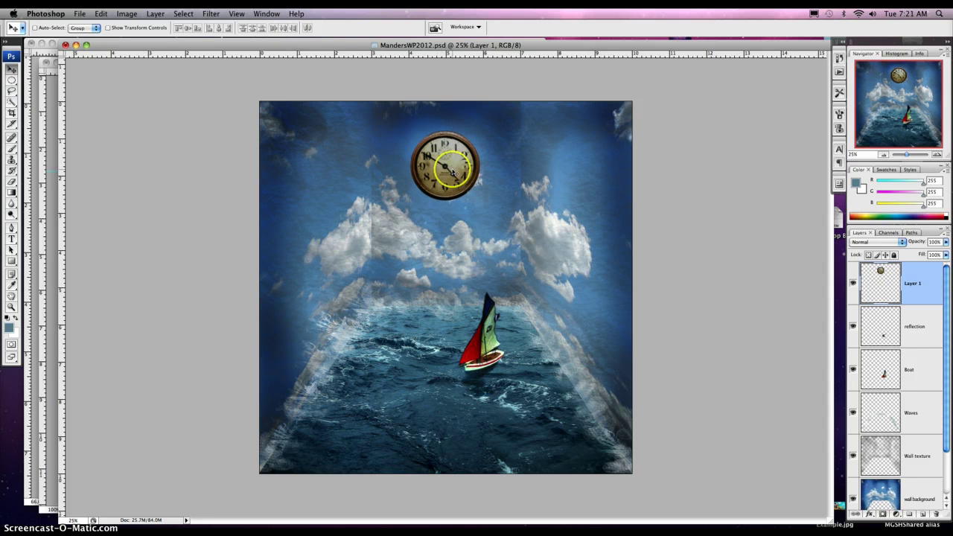
key(super+t)
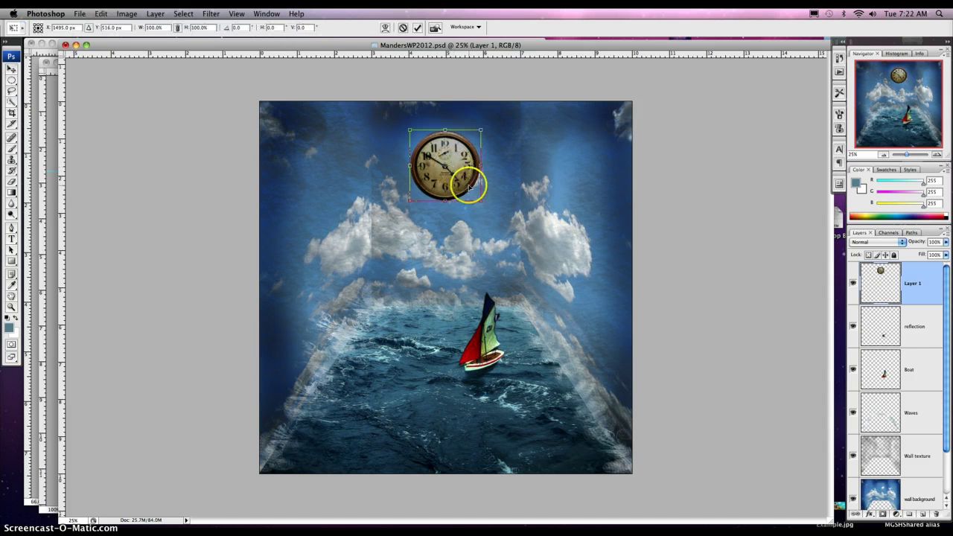
drag(481, 130, 455, 154)
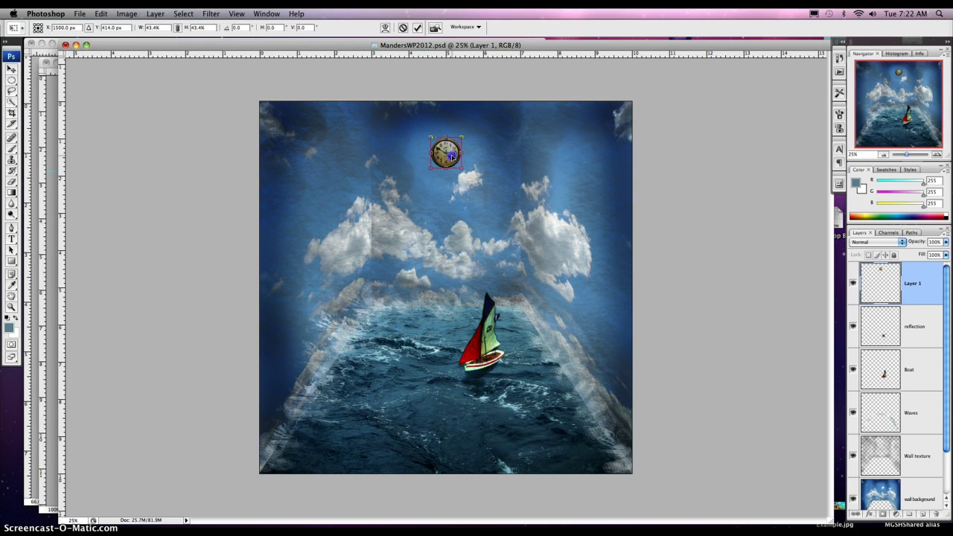
key(Return)
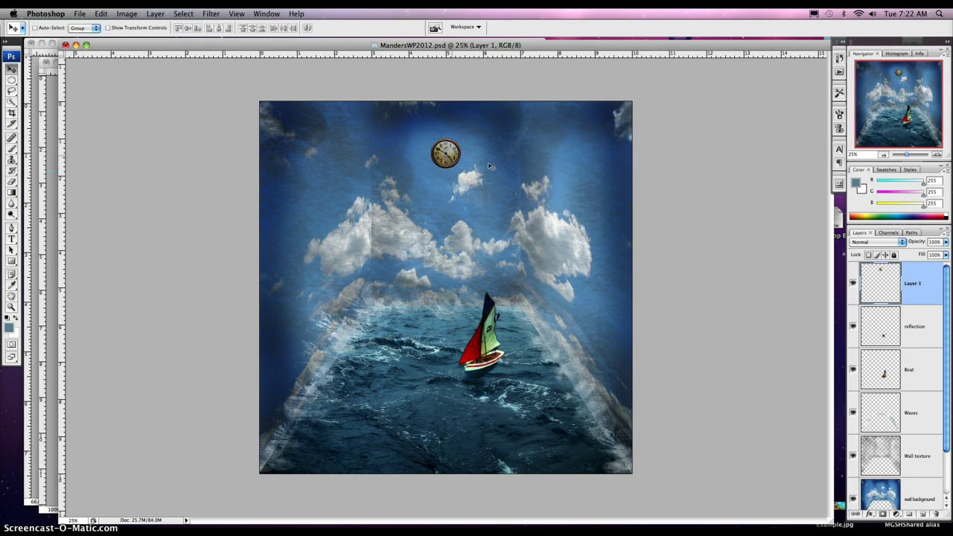
Step: Dodge the clock's highlights at 60% exposure, and burn its midtones at 20% exposure
click(12, 215)
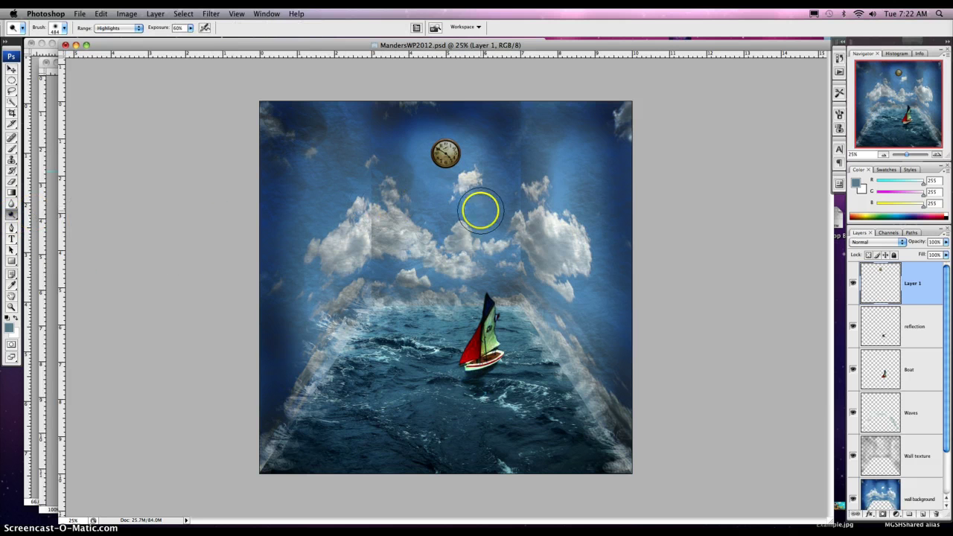
click(448, 155)
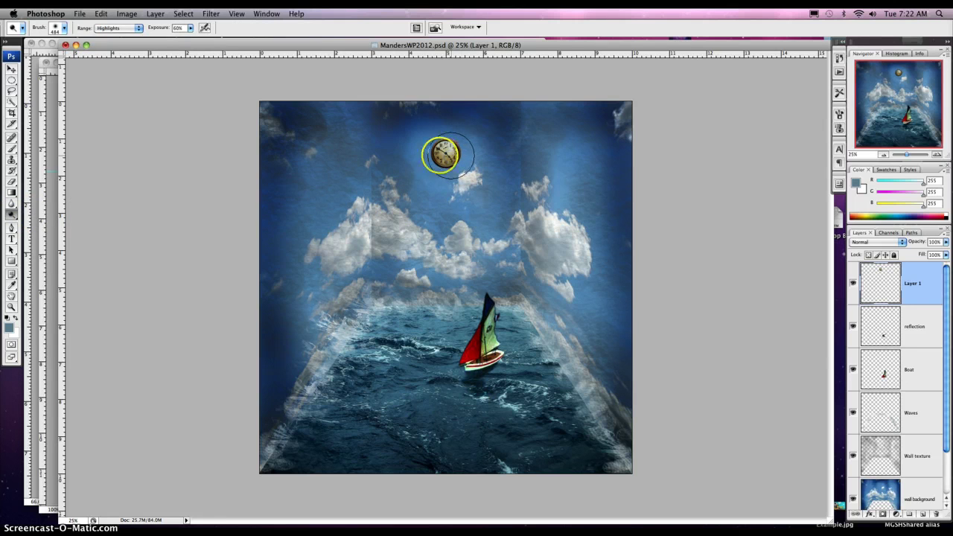
click(14, 216)
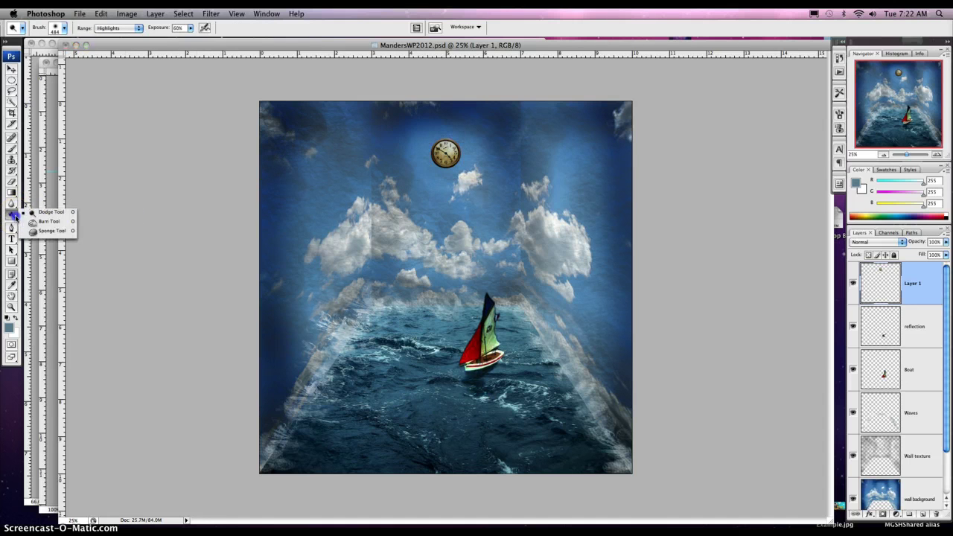
click(33, 222)
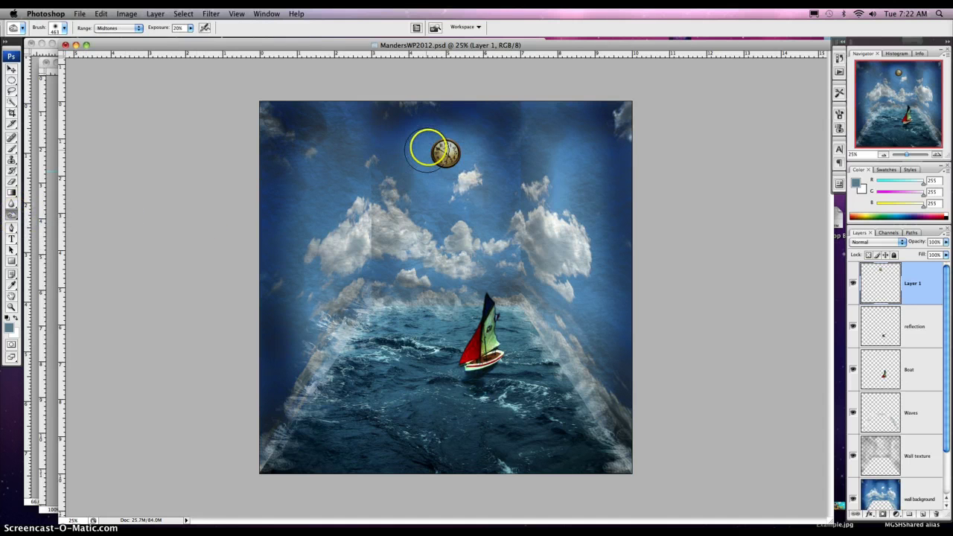
click(445, 153)
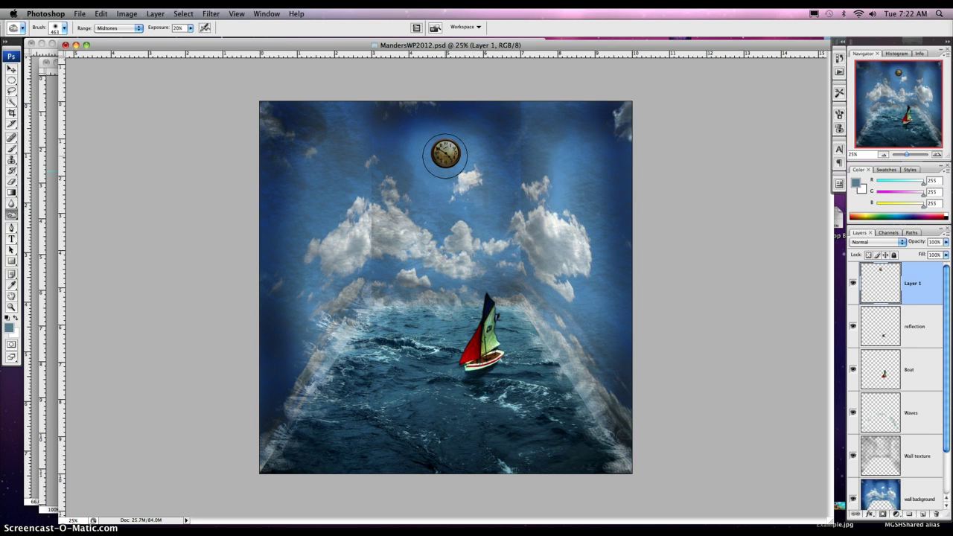
Step: Burn the midtones on the wall background layer along the back wall's lower edge, just above the water
click(916, 497)
mouse_move(484, 268)
mouse_down()
mouse_move(521, 181)
mouse_move(517, 236)
mouse_move(506, 252)
mouse_move(514, 197)
mouse_move(476, 286)
mouse_up()
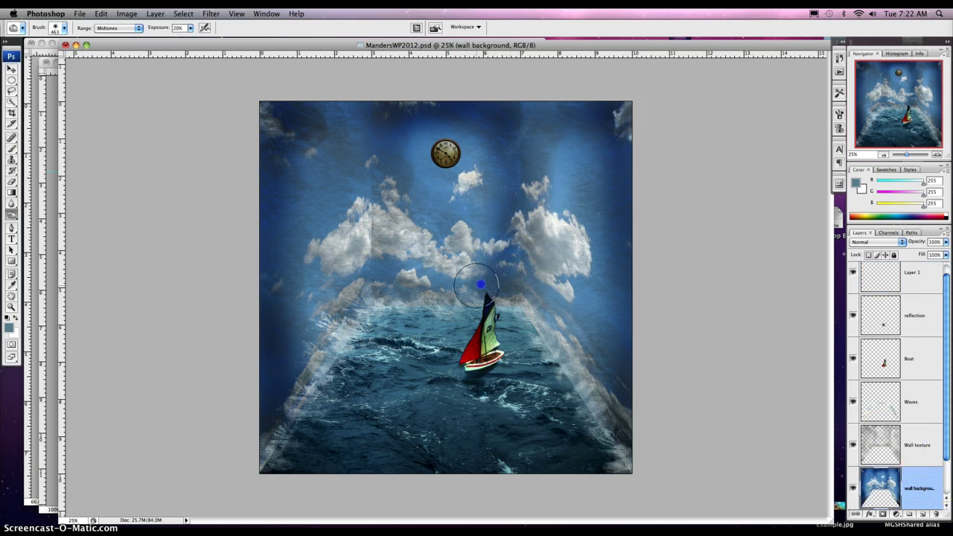
mouse_move(378, 286)
mouse_down()
mouse_move(391, 174)
mouse_move(426, 281)
mouse_move(451, 286)
mouse_up()
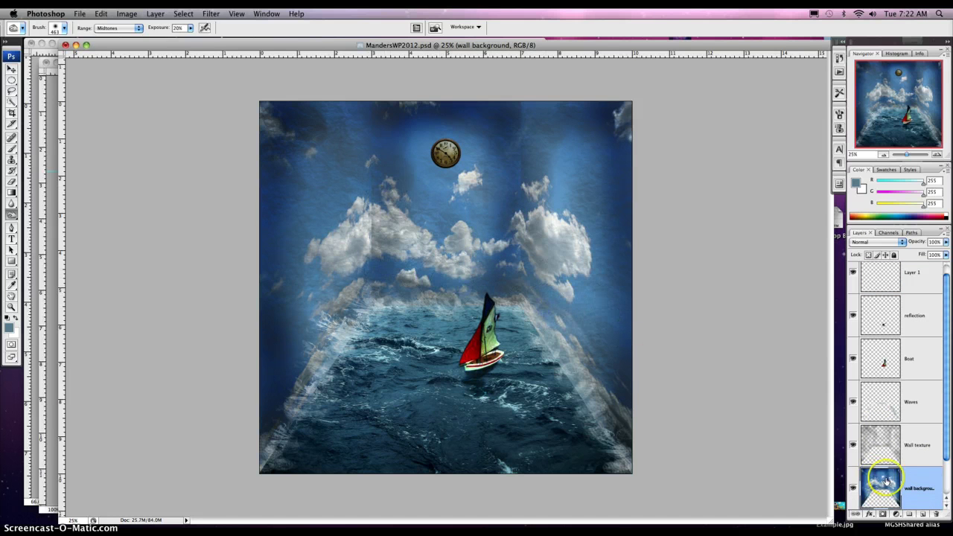
Step: Burn the midtones on the Wall texture layer along the back wall's lower edge and in the sky below the clock
click(921, 450)
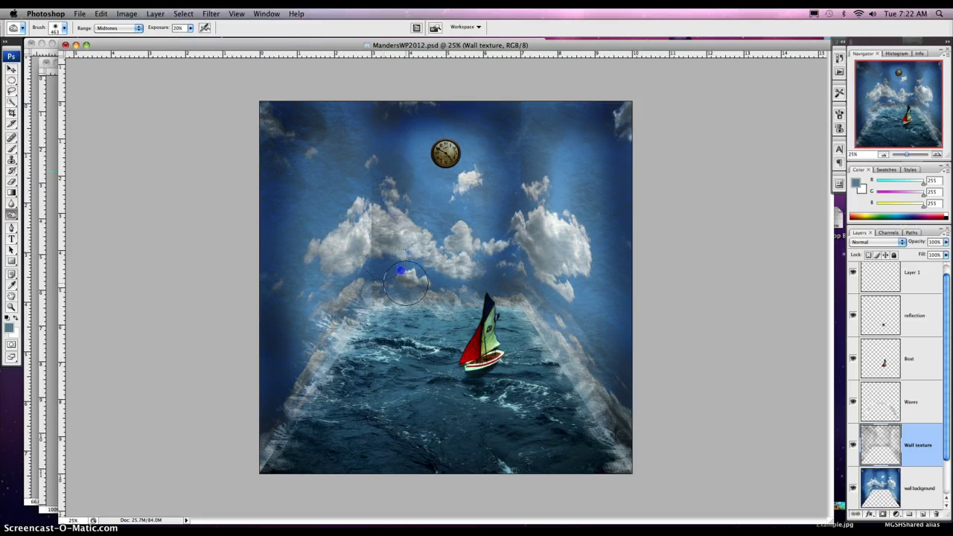
mouse_move(413, 277)
mouse_down()
mouse_move(455, 295)
mouse_move(390, 198)
mouse_move(380, 131)
mouse_move(408, 99)
mouse_move(345, 284)
mouse_move(336, 244)
mouse_move(315, 301)
mouse_move(319, 186)
mouse_move(318, 199)
mouse_move(344, 172)
mouse_move(318, 210)
mouse_move(336, 134)
mouse_move(587, 289)
mouse_move(548, 313)
mouse_move(543, 203)
mouse_move(556, 291)
mouse_up()
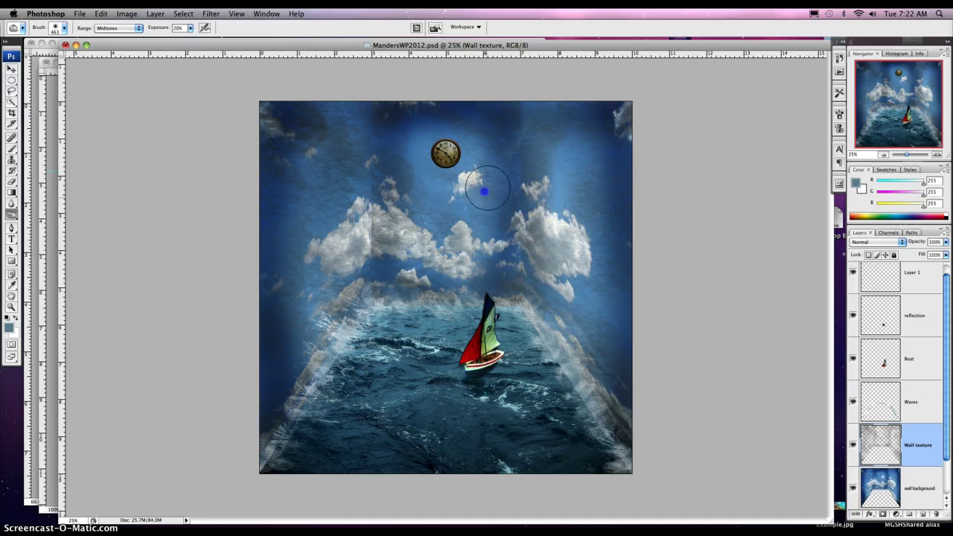
mouse_move(485, 190)
mouse_down()
mouse_move(468, 215)
mouse_move(488, 205)
mouse_up()
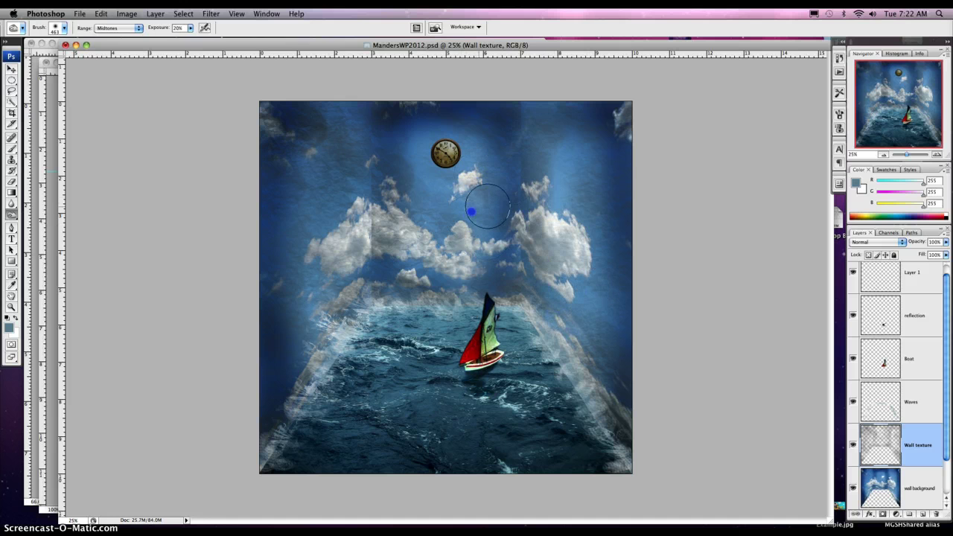
Step: Rename the clock's layer as Clock and add a Drop Shadow effect to it, keeping the clock in view
click(910, 283)
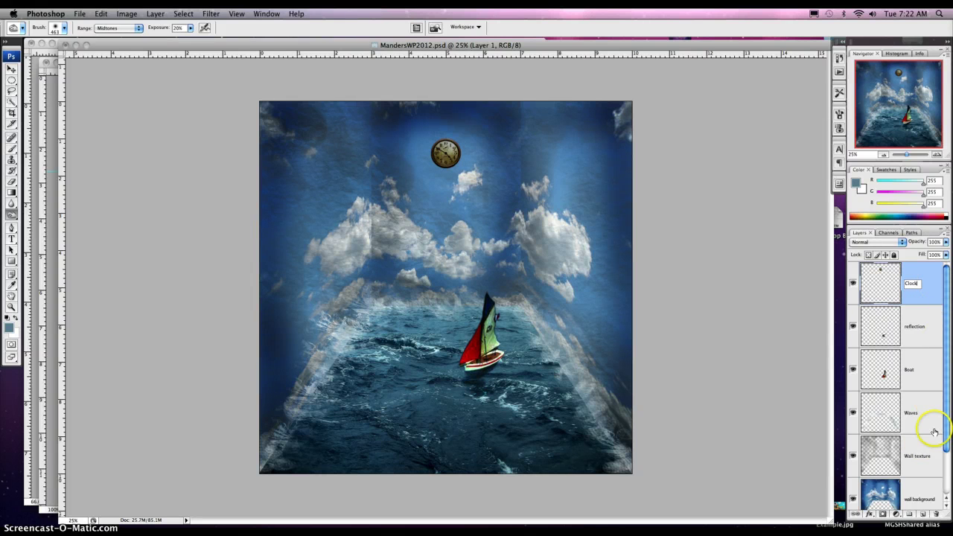
click(869, 514)
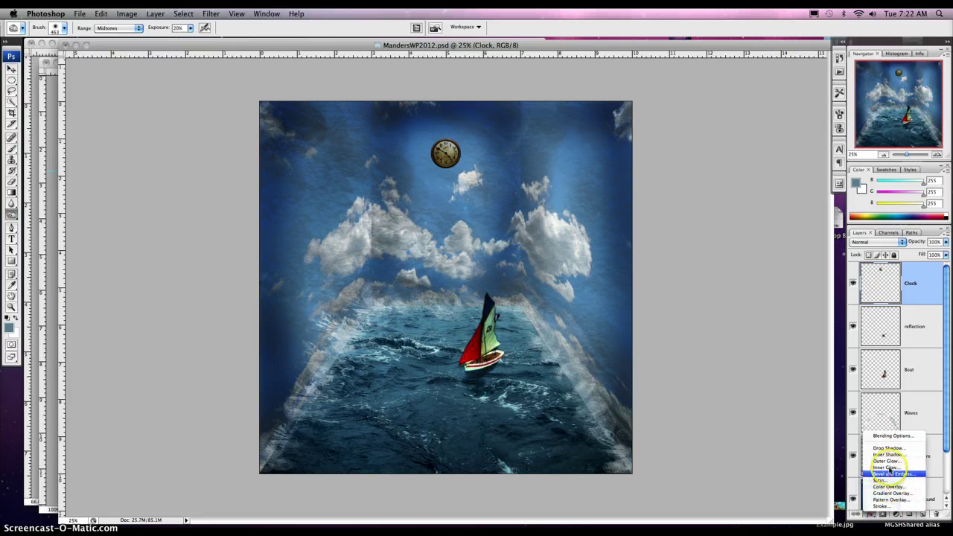
click(889, 449)
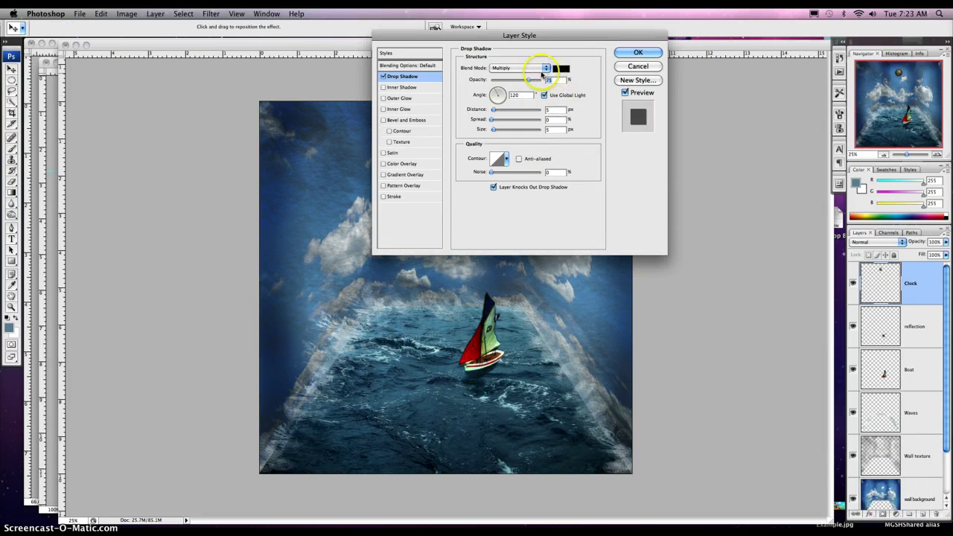
drag(540, 33, 547, 235)
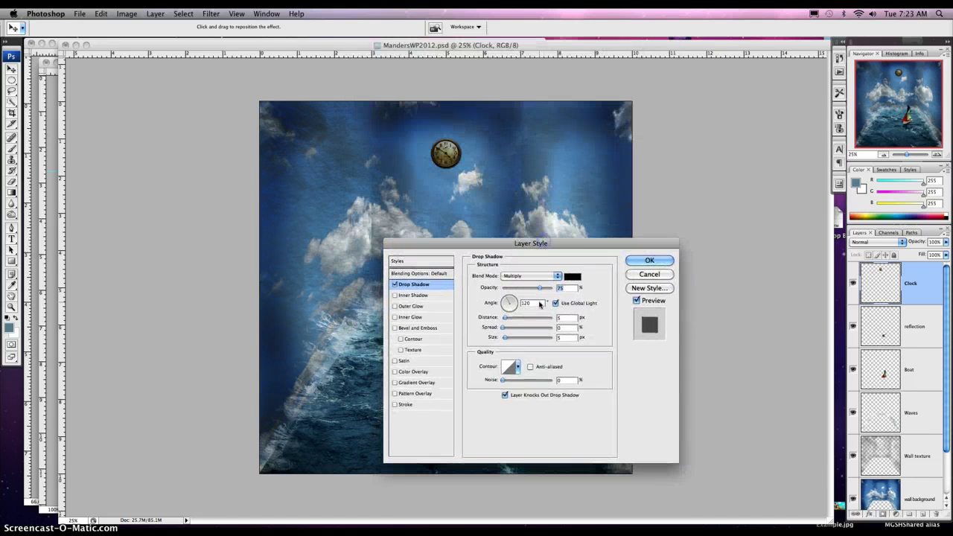
Step: Set the clock's drop shadow to distance 0 px, spread 12%, size 131 px and noise 11%, and apply it
drag(504, 318, 510, 326)
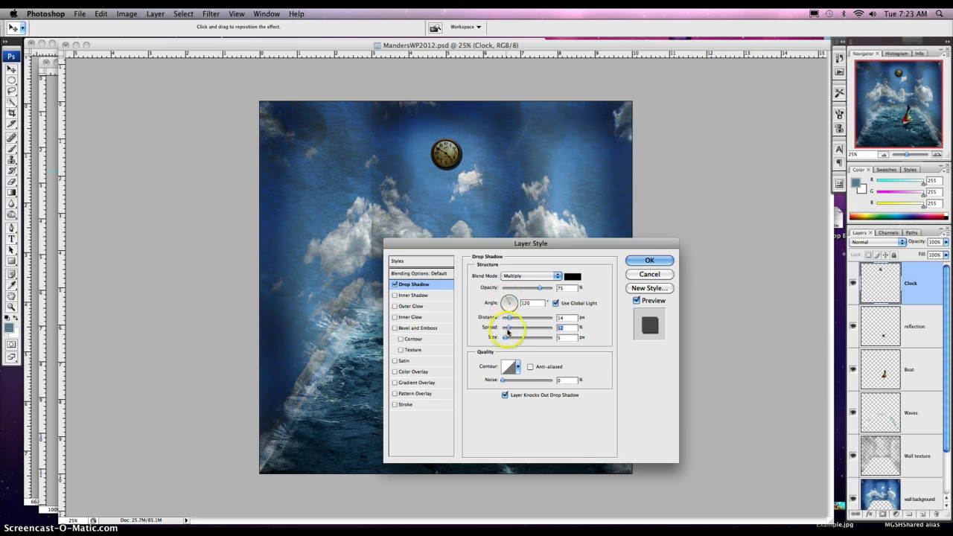
click(509, 319)
drag(502, 319, 505, 322)
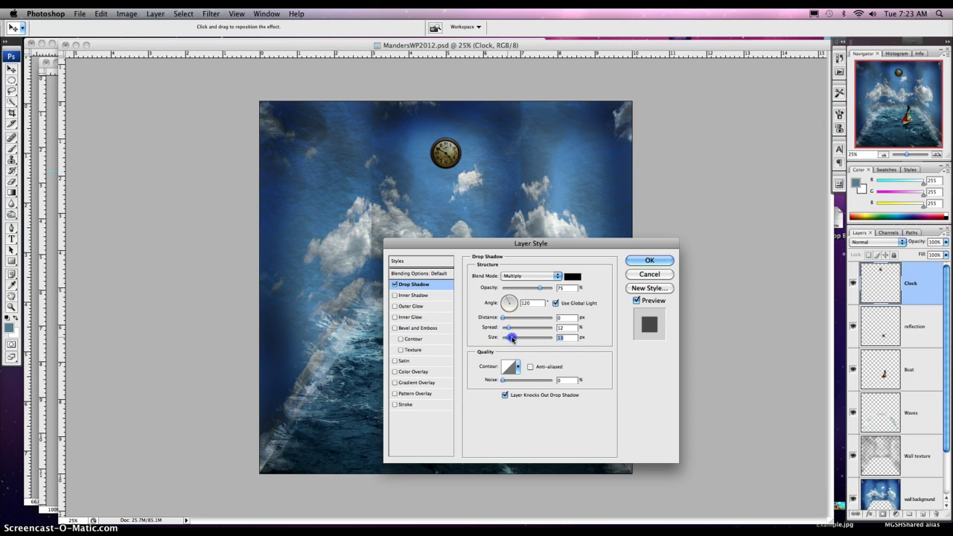
drag(512, 338, 512, 340)
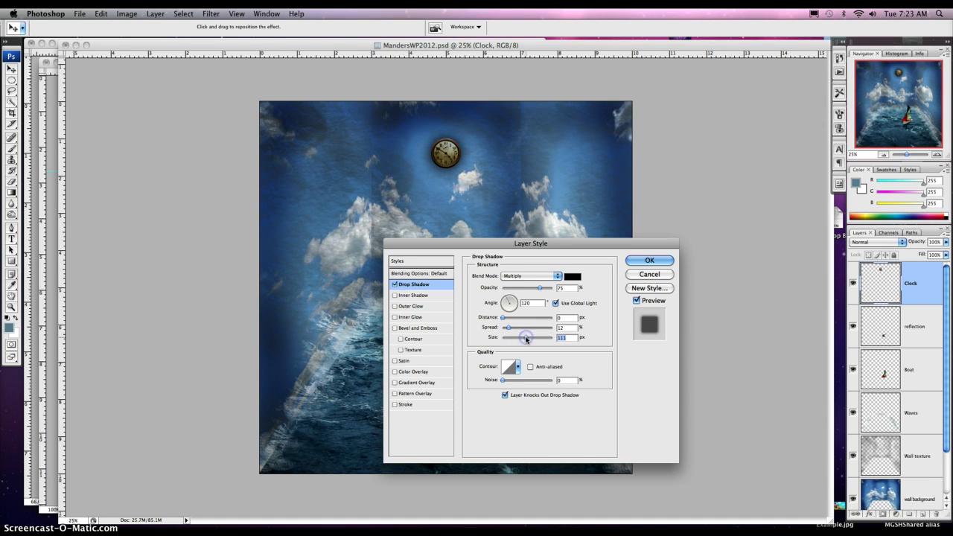
drag(529, 339, 529, 338)
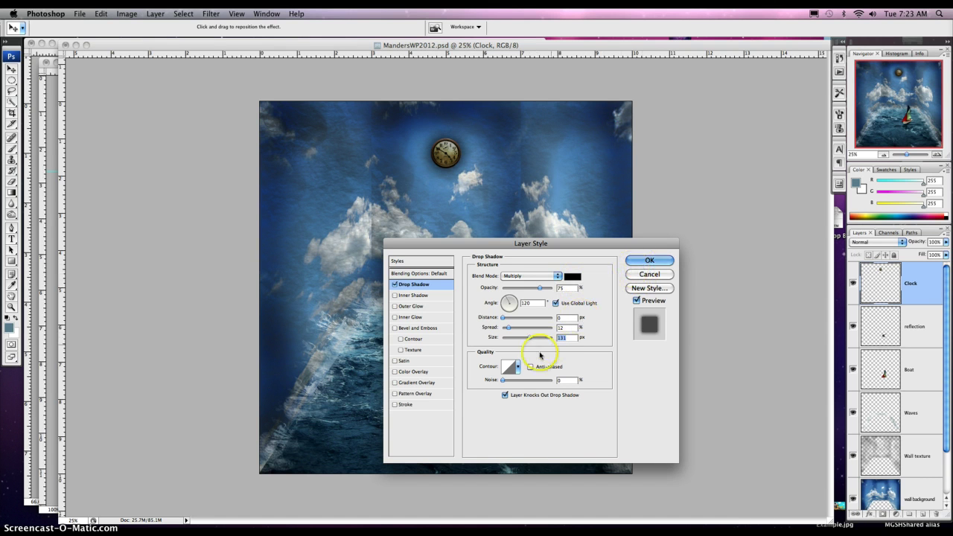
drag(504, 382, 505, 382)
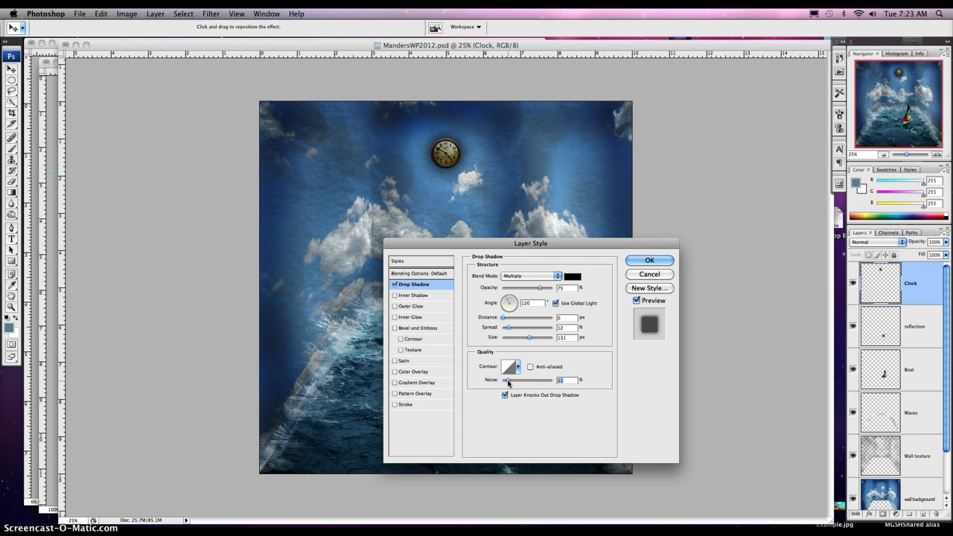
click(509, 372)
click(648, 259)
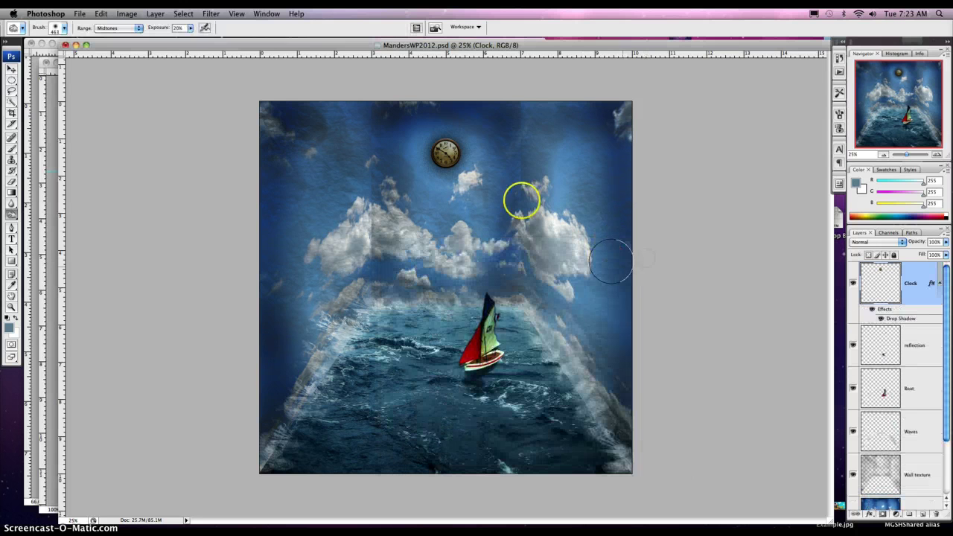